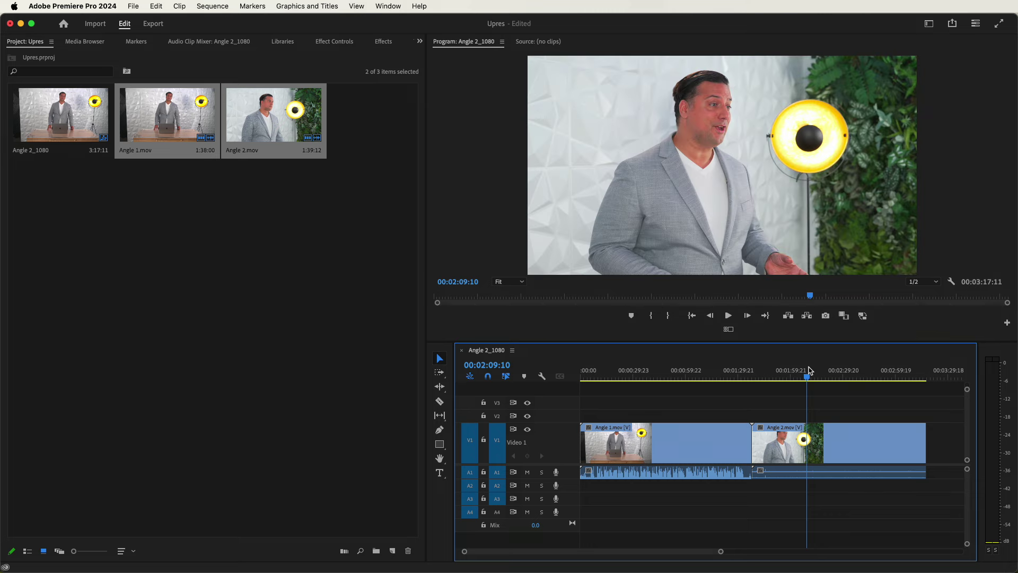
- Confirm the Angle 2_1080 sequence keeps its 3840×2160 frame size in Sequence Settings
{"action": "left_click", "coordinate": [226, 6]}
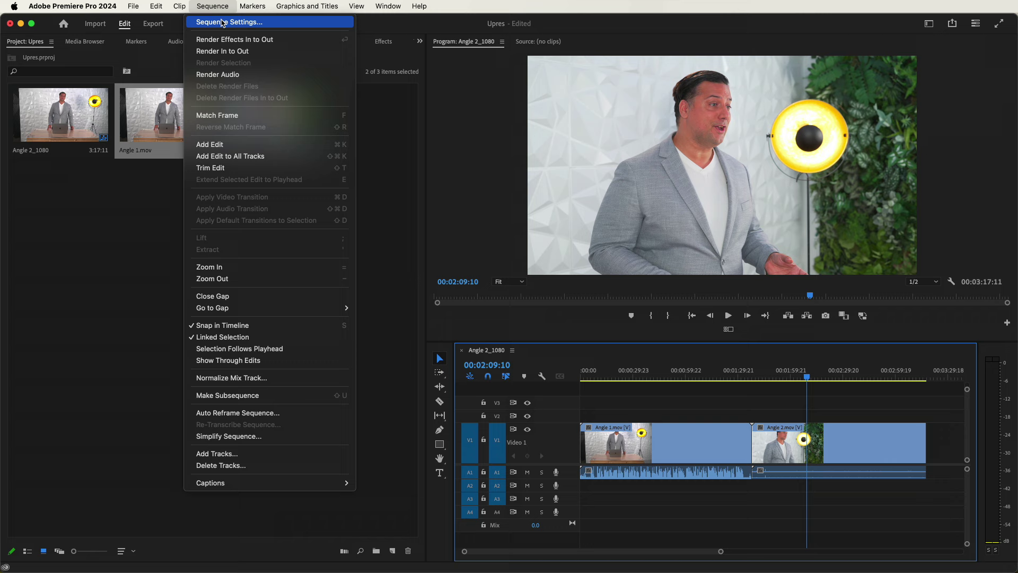
{"action": "left_click", "coordinate": [223, 23]}
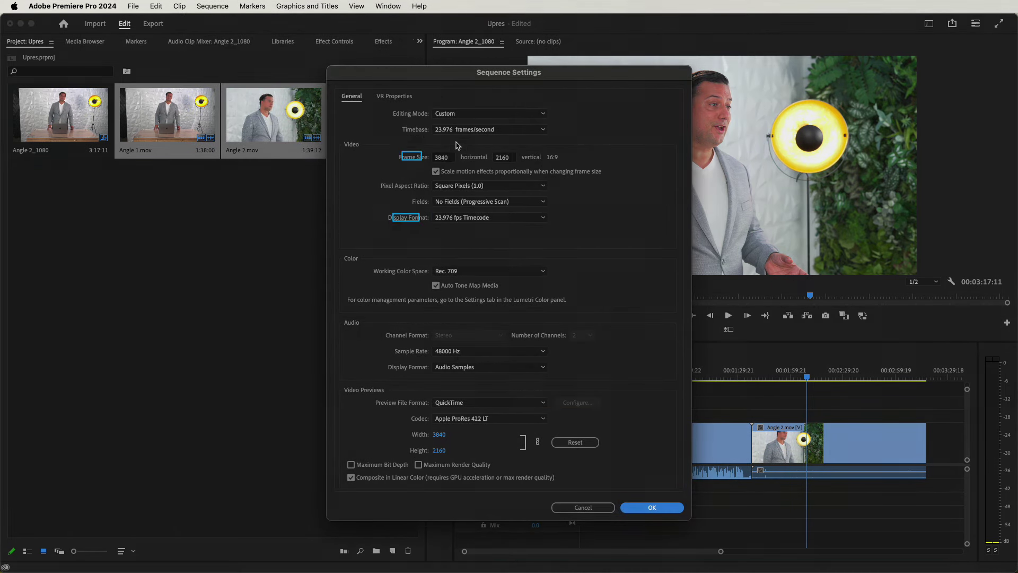
{"action": "left_click", "coordinate": [637, 508]}
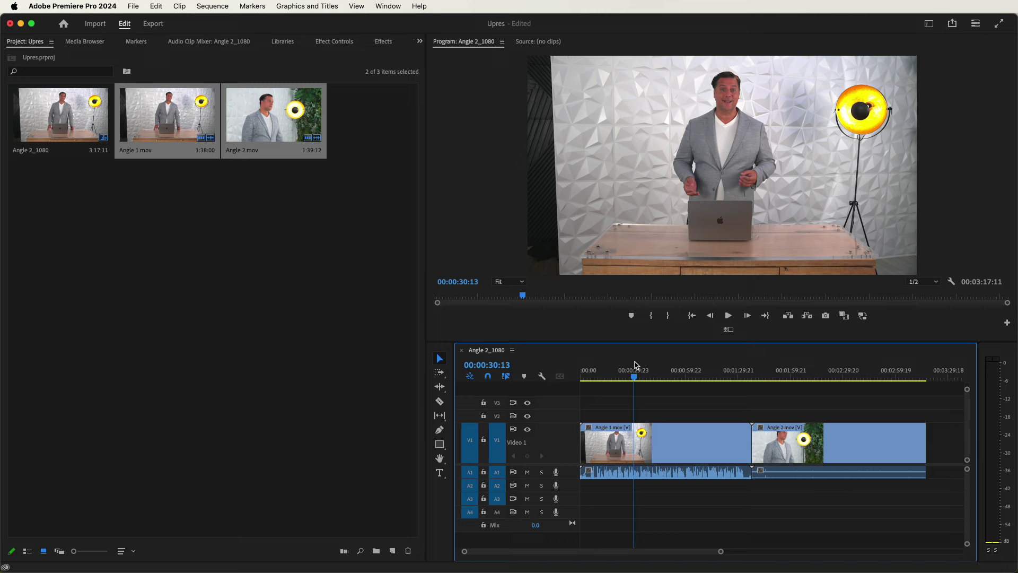
- Set the Program Monitor's paused resolution to 1/8
{"action": "left_click", "coordinate": [950, 282]}
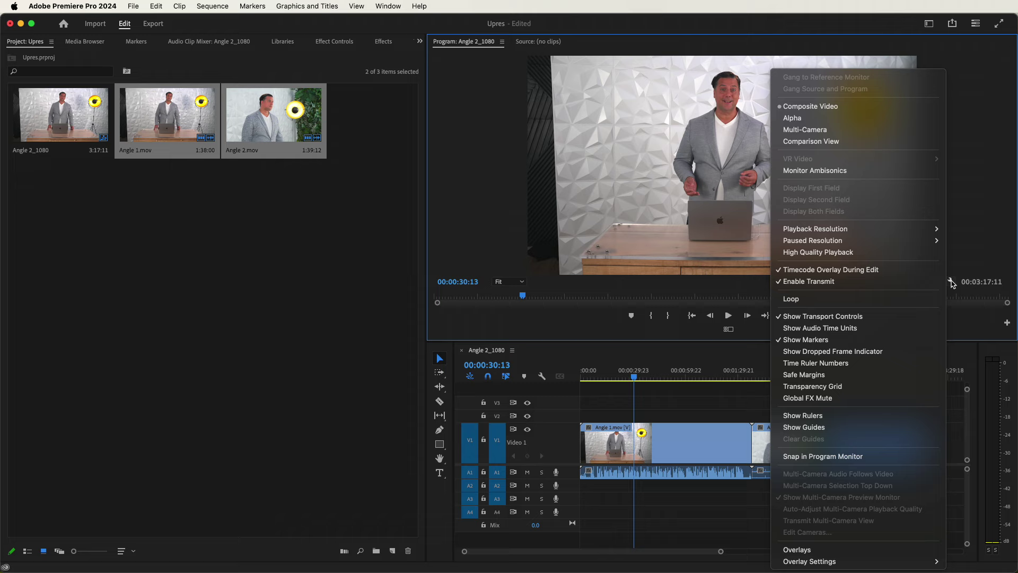
{"action": "mouse_move", "coordinate": [891, 240]}
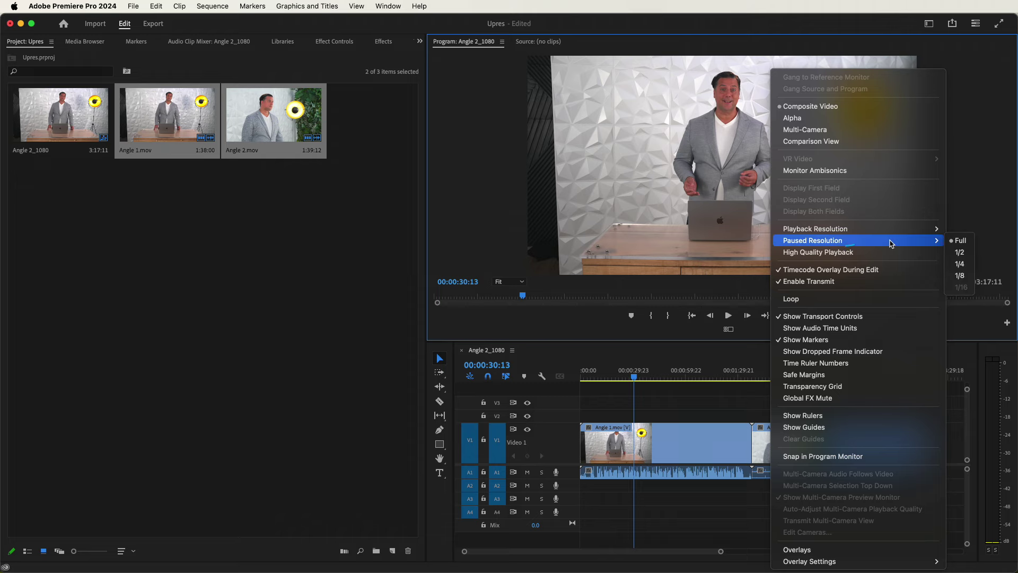
{"action": "left_click", "coordinate": [960, 276]}
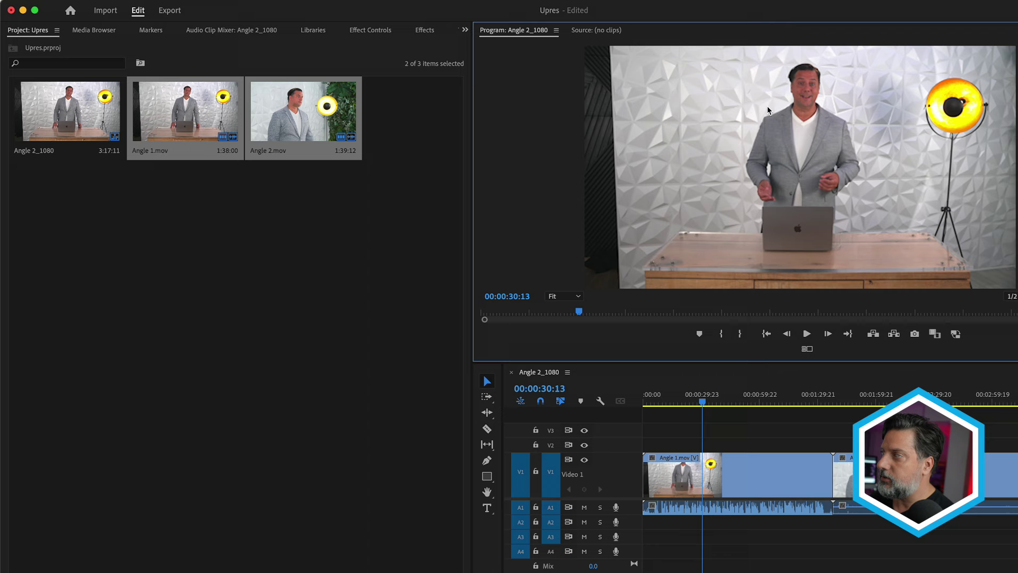
- Apply the BCC+UpRes ML effect to the Angle 1.mov clip
{"action": "left_click", "coordinate": [420, 29]}
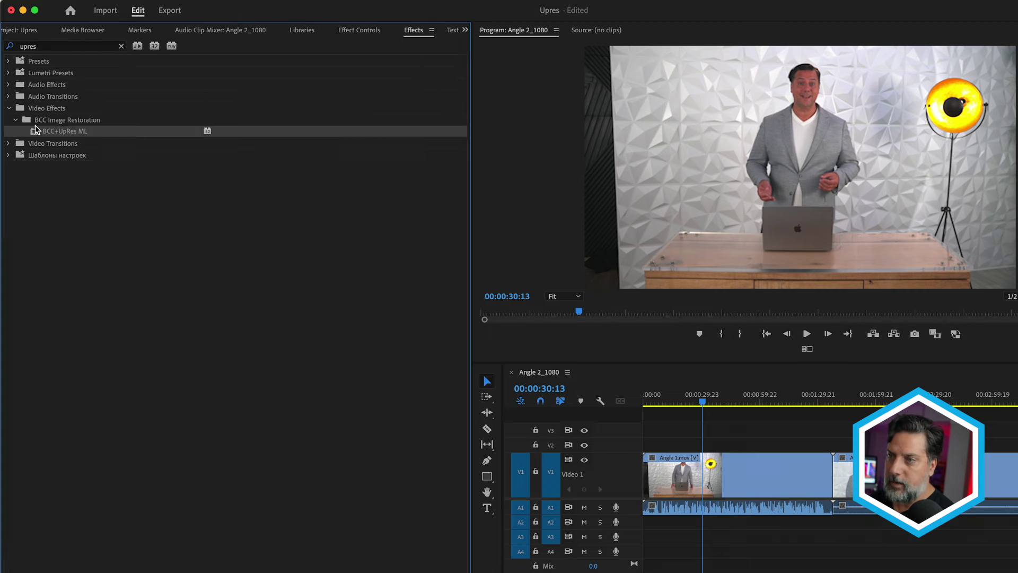
{"action": "left_click", "coordinate": [35, 135]}
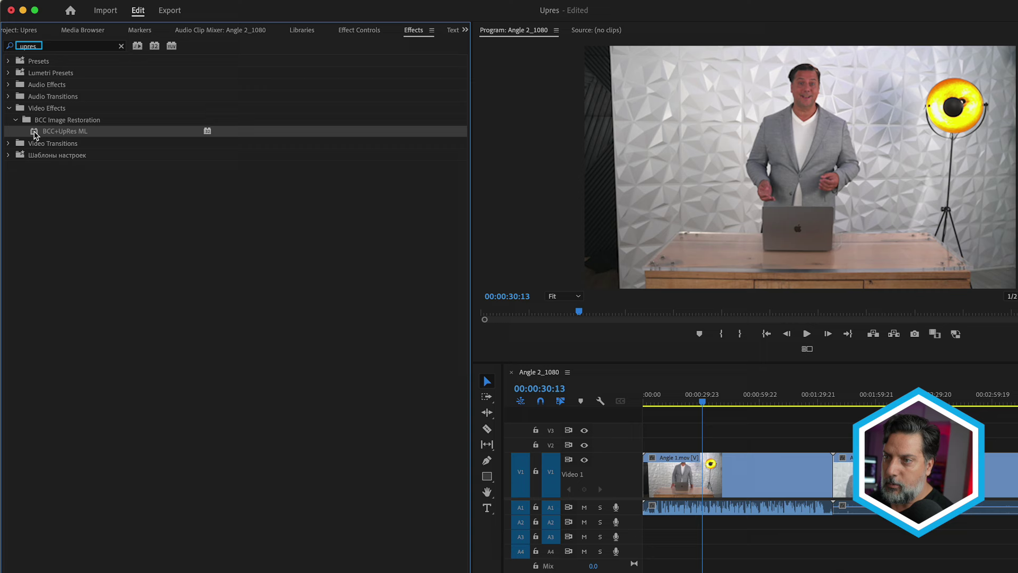
{"action": "left_click_drag", "start_coordinate": [35, 135], "coordinate": [721, 468]}
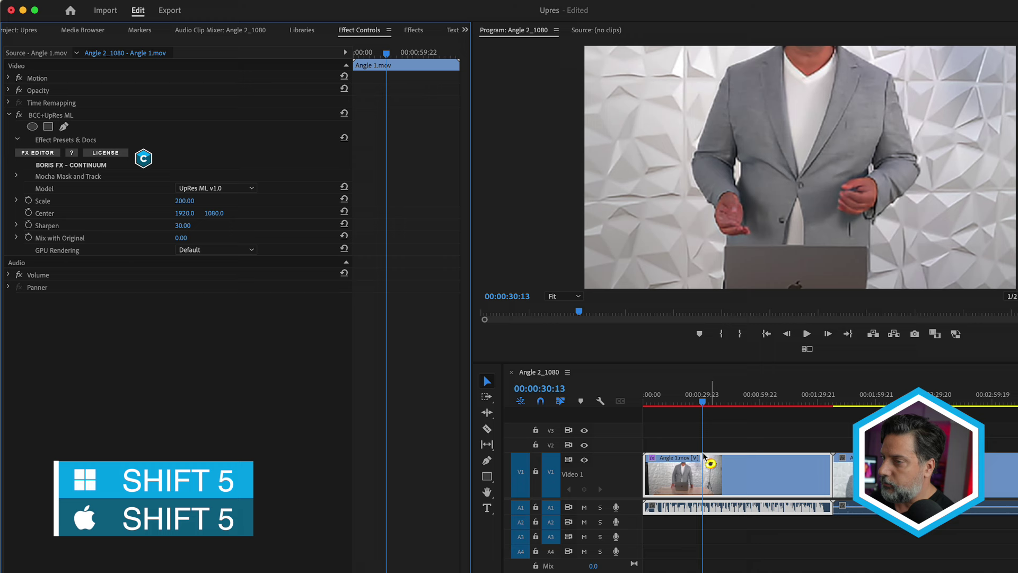
- Set the UpRes ML Scale to 170 and the vertical Center to 500
{"action": "left_click", "coordinate": [186, 201]}
{"action": "type", "text": "17"}
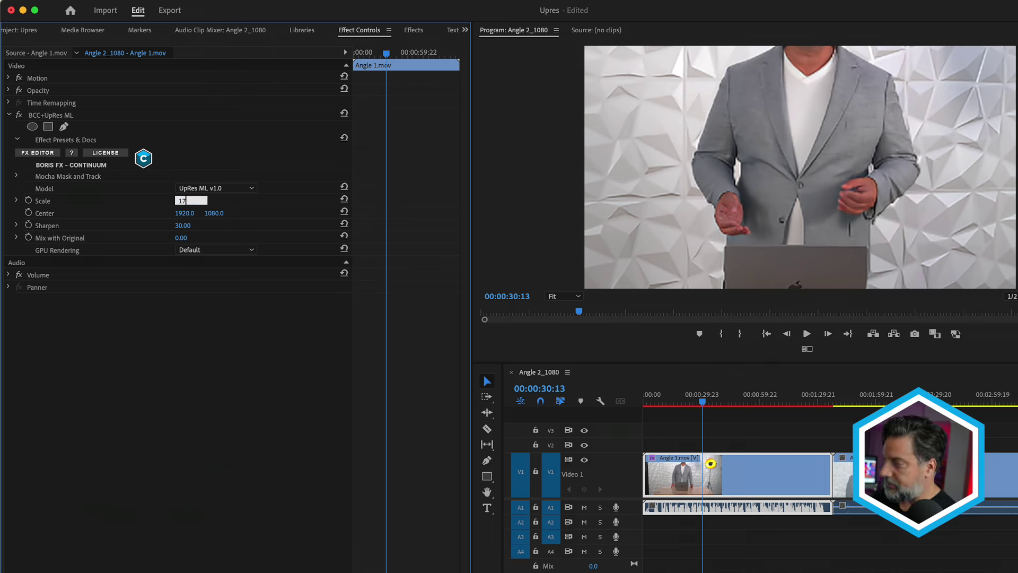
{"action": "type", "text": "0"}
{"action": "key", "text": "Return"}
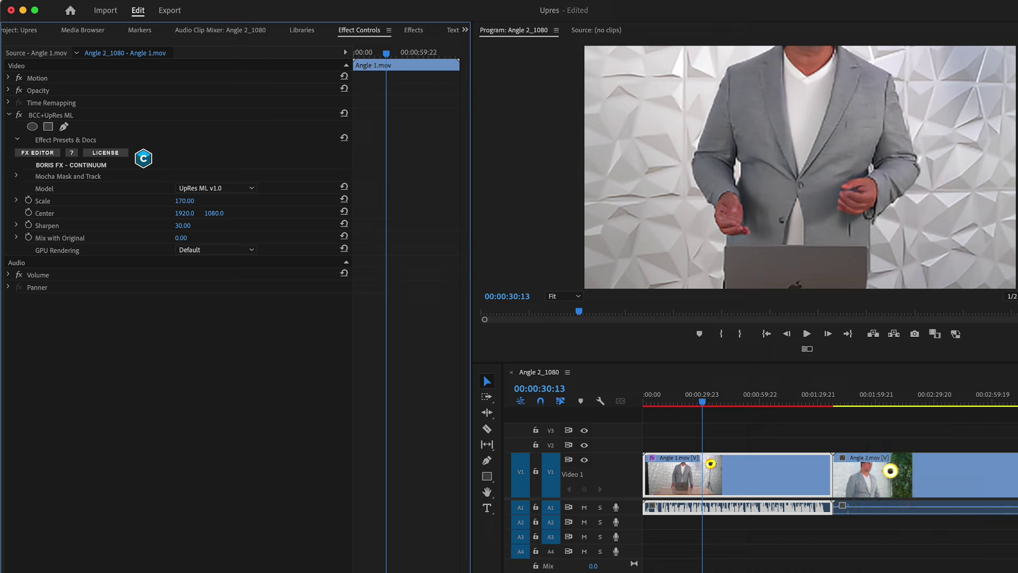
{"action": "left_click", "coordinate": [216, 213]}
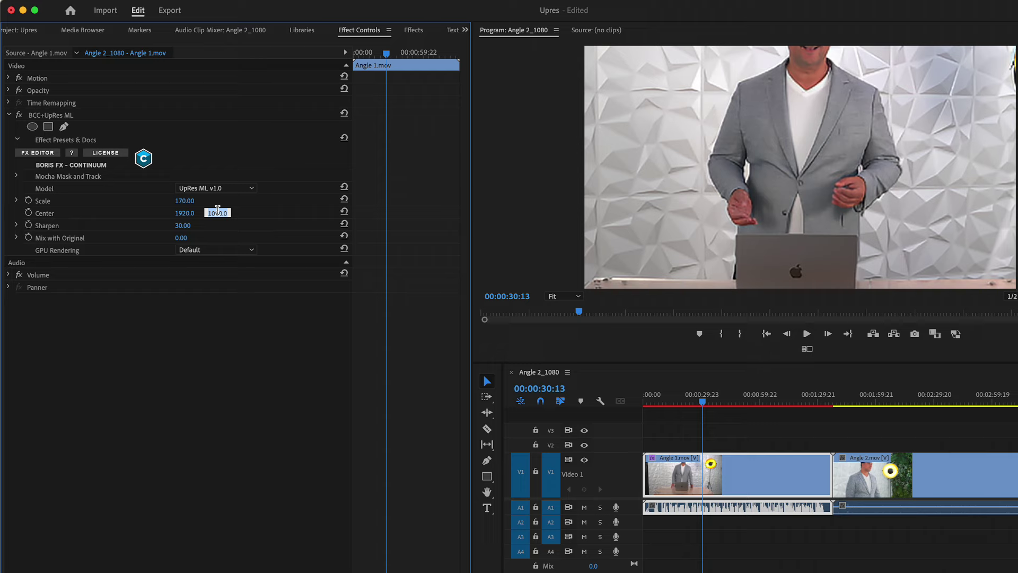
{"action": "type", "text": "500"}
{"action": "key", "text": "Return"}
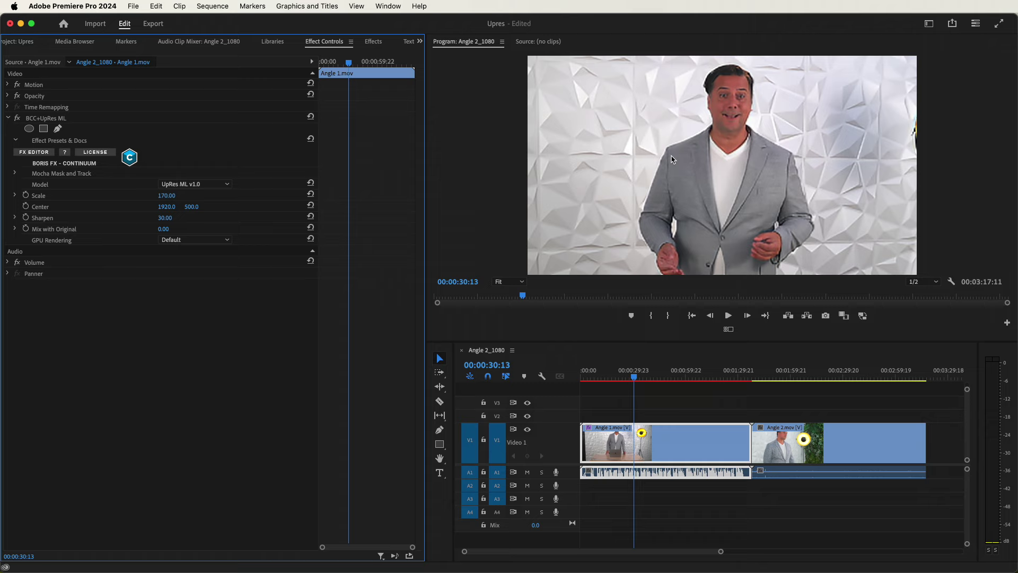
- Return the Program Monitor's paused resolution to Full
{"action": "left_click", "coordinate": [950, 281]}
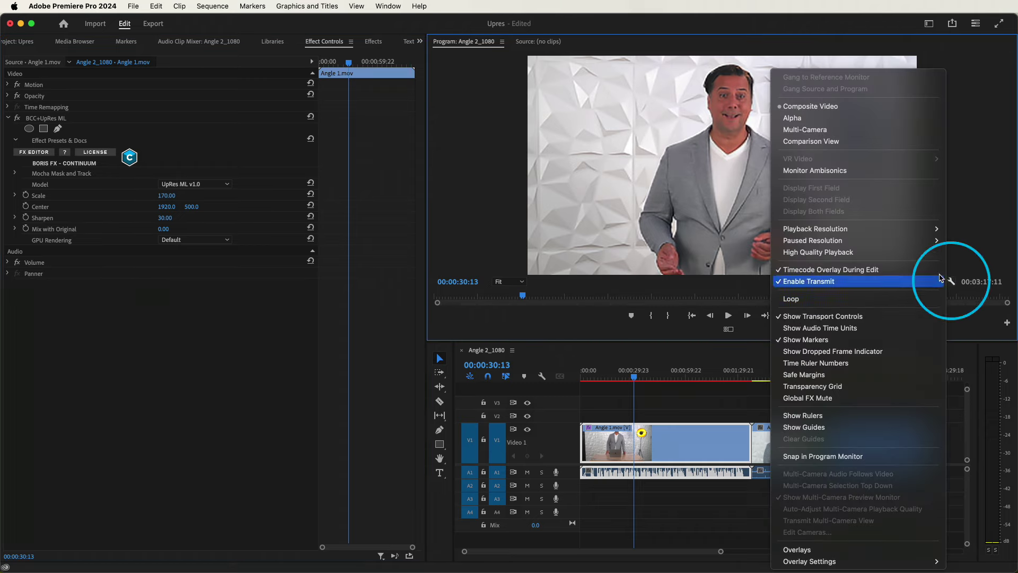
{"action": "mouse_move", "coordinate": [907, 247]}
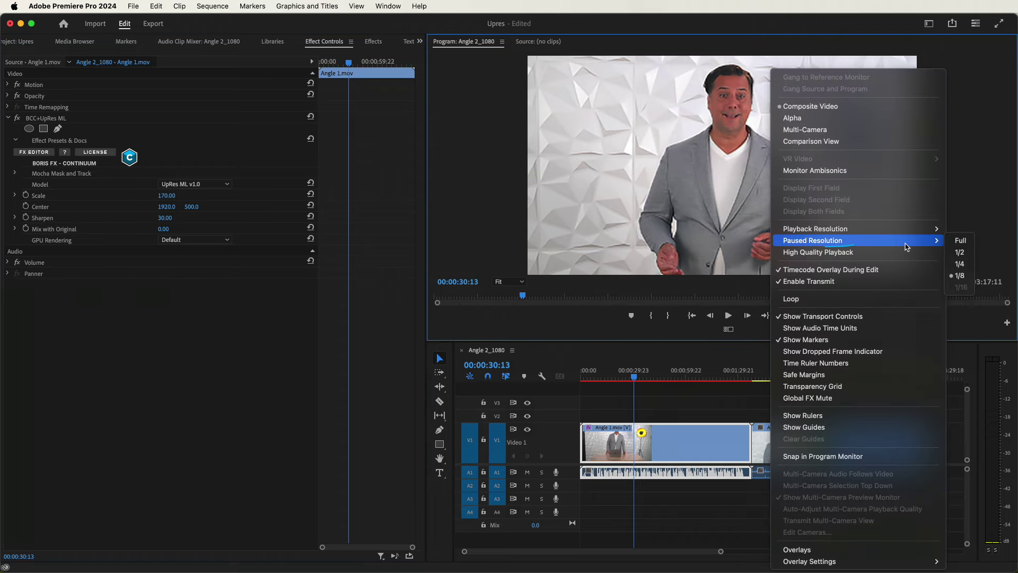
{"action": "left_click", "coordinate": [958, 241]}
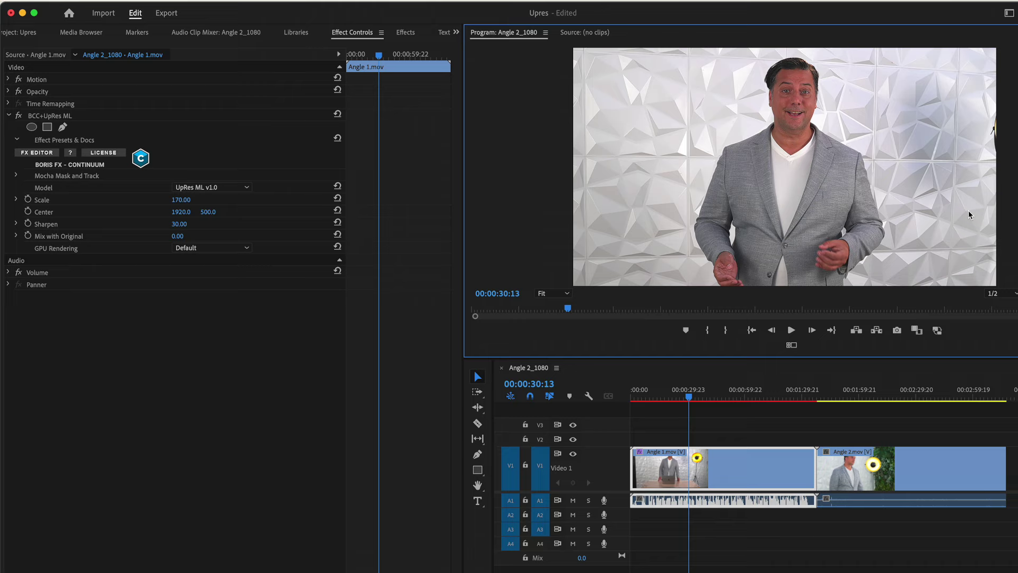
- Lower the BCC+UpRes ML Sharpen amount on Angle 1.mov to 10
{"action": "left_click", "coordinate": [164, 218]}
{"action": "type", "text": "10"}
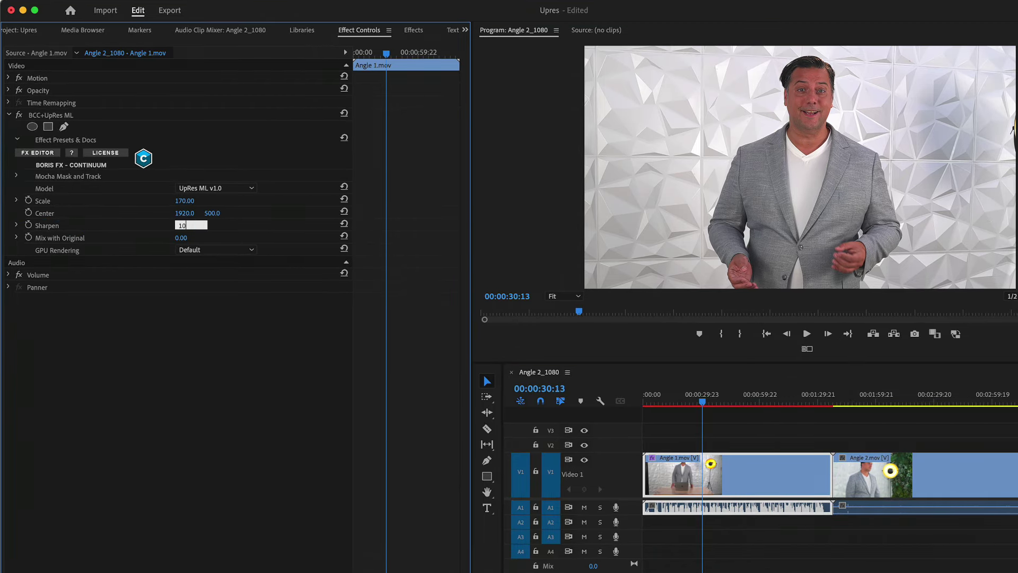
{"action": "key", "text": "Return"}
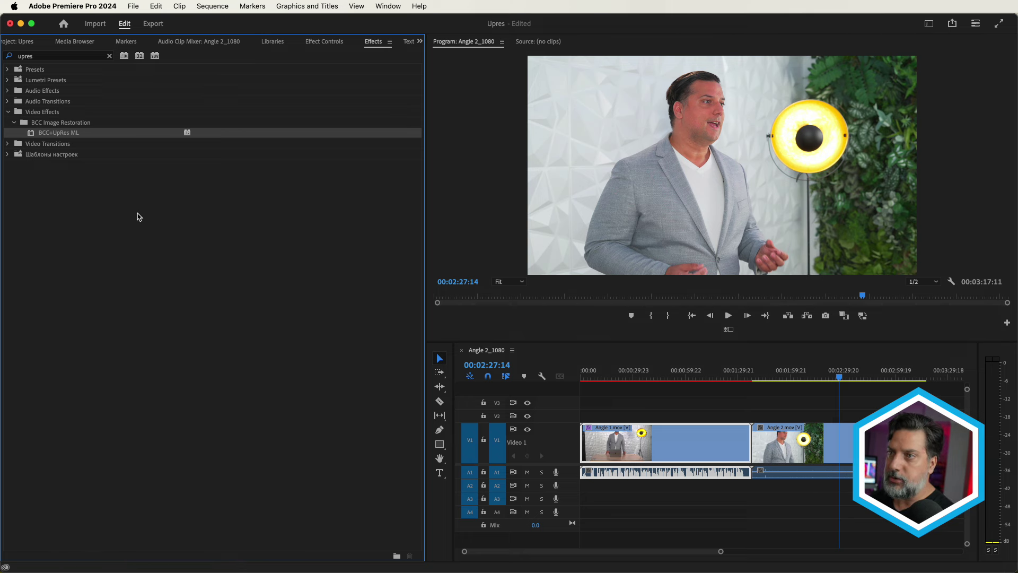
- Apply the BCC+UpRes ML effect to the Angle 2.mov clip
{"action": "key", "text": "shift+3"}
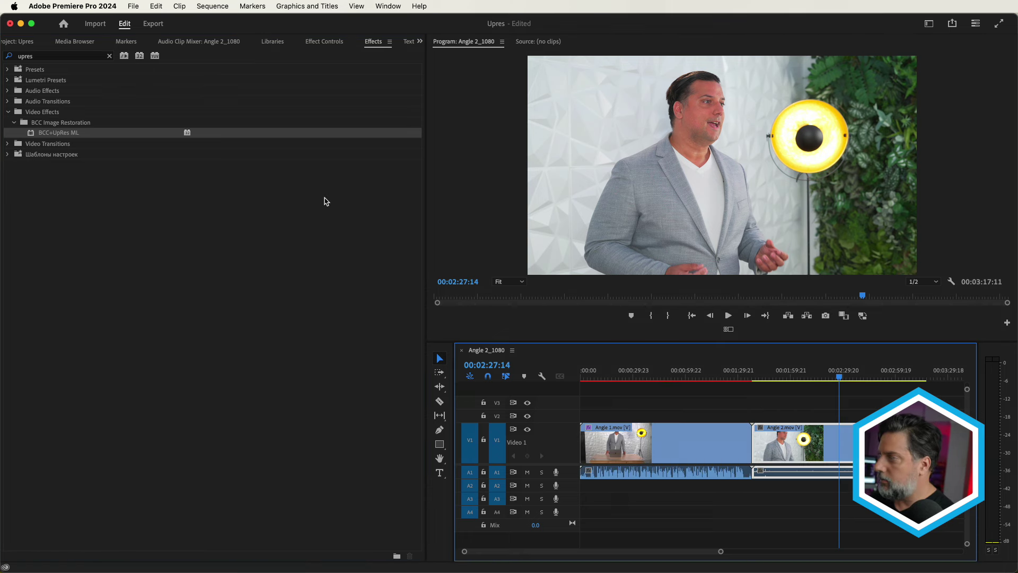
{"action": "left_click", "coordinate": [32, 135]}
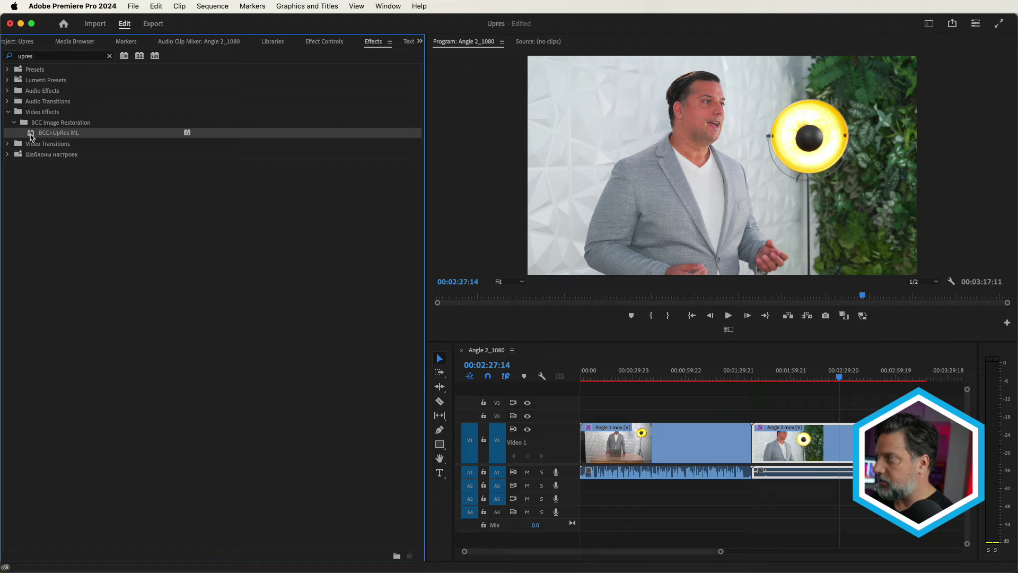
{"action": "double_click", "coordinate": [32, 133]}
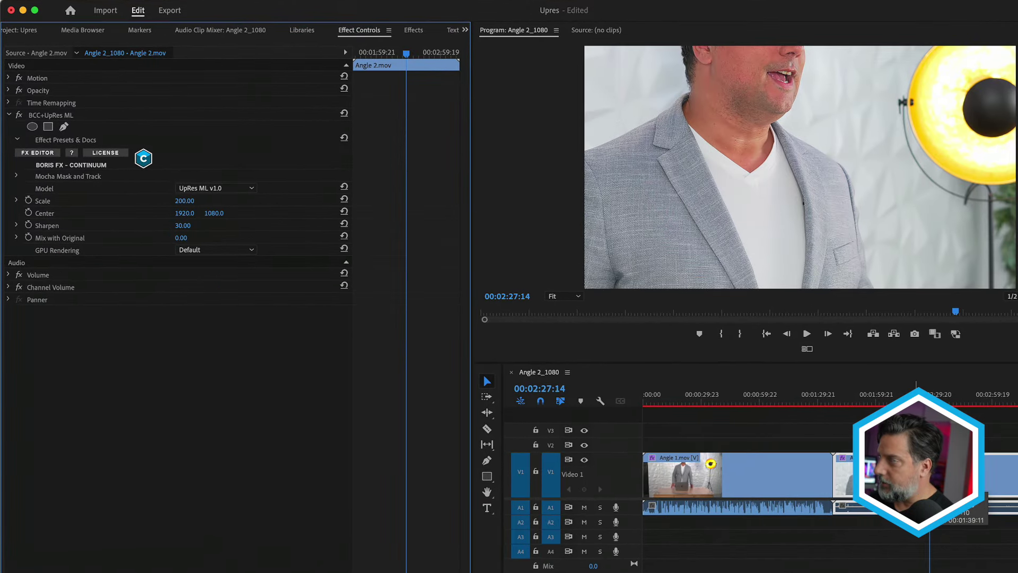
- Set the Angle 2 UpRes ML vertical Center to 400 for a face close-up
{"action": "left_click", "coordinate": [212, 212]}
{"action": "type", "text": "400"}
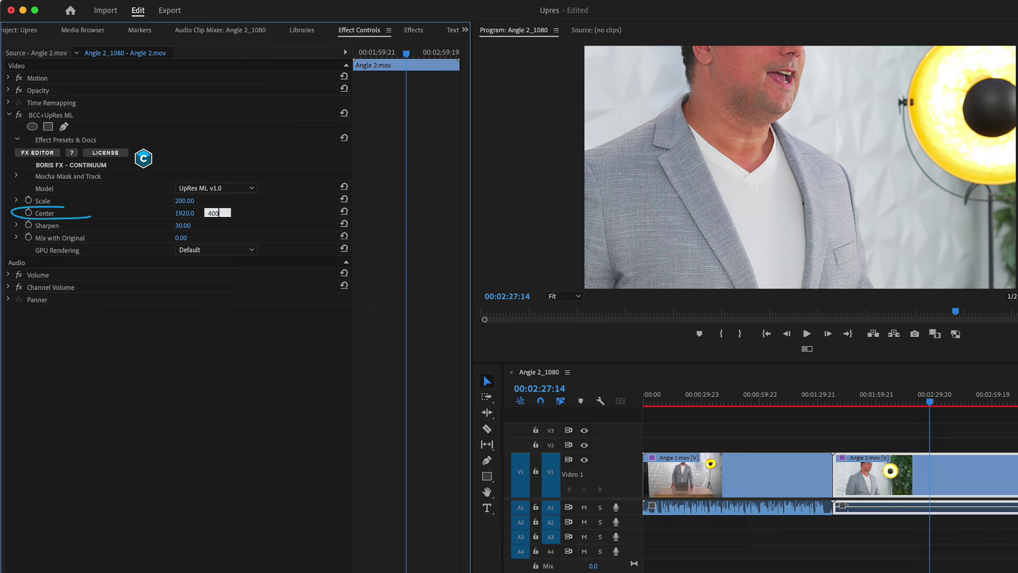
{"action": "key", "text": "Return"}
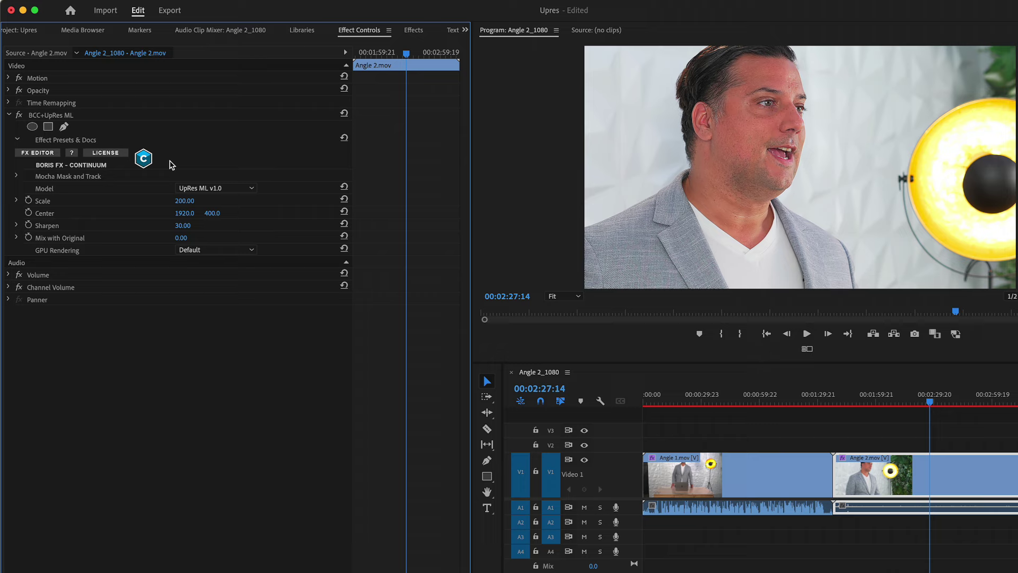
{"action": "left_click", "coordinate": [724, 397]}
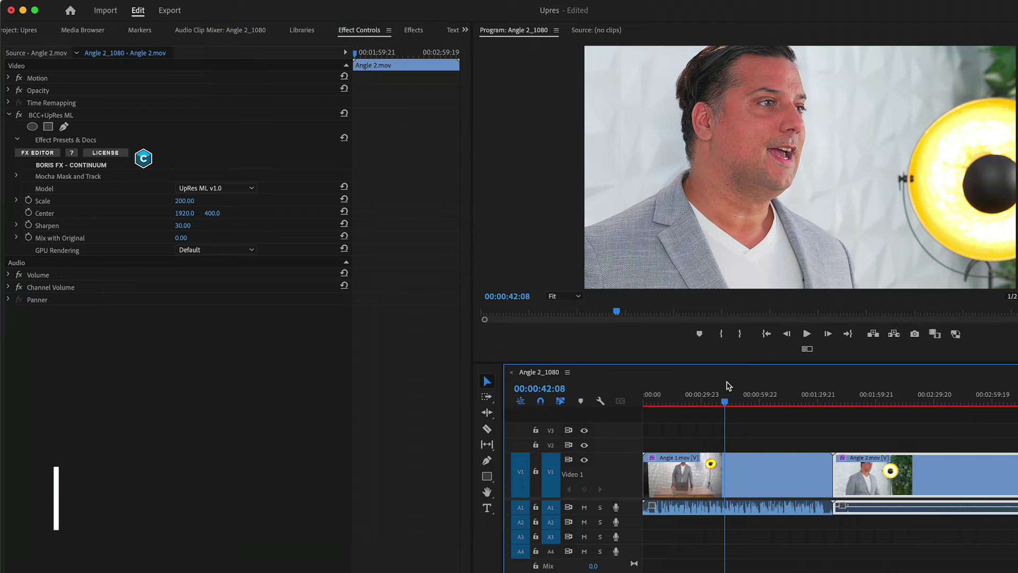
- Mark the current clip and export it as ProRes 422 QuickTime file Angle 2_Resized.mov
{"action": "key", "text": "x"}
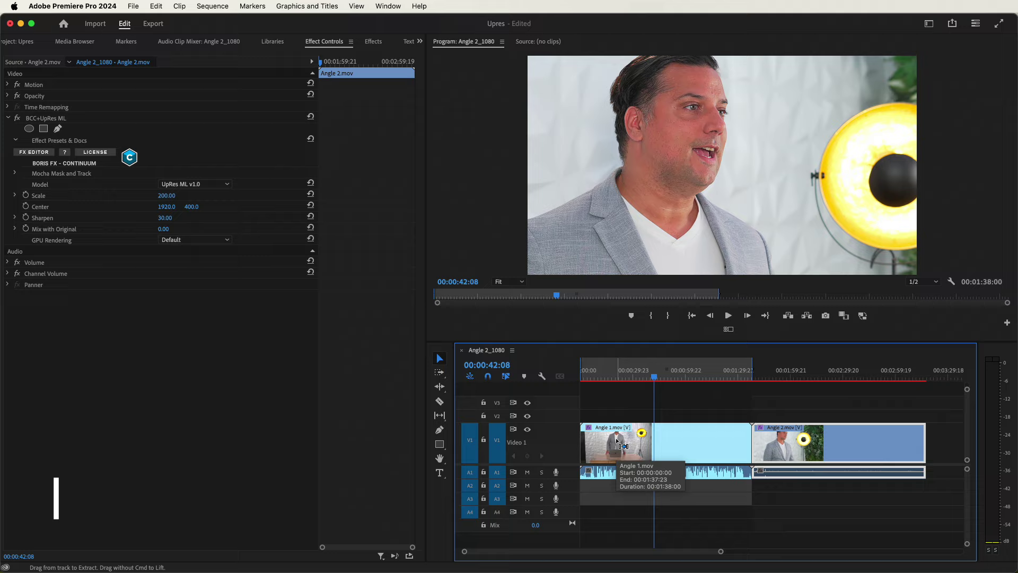
{"action": "key", "text": "super+m"}
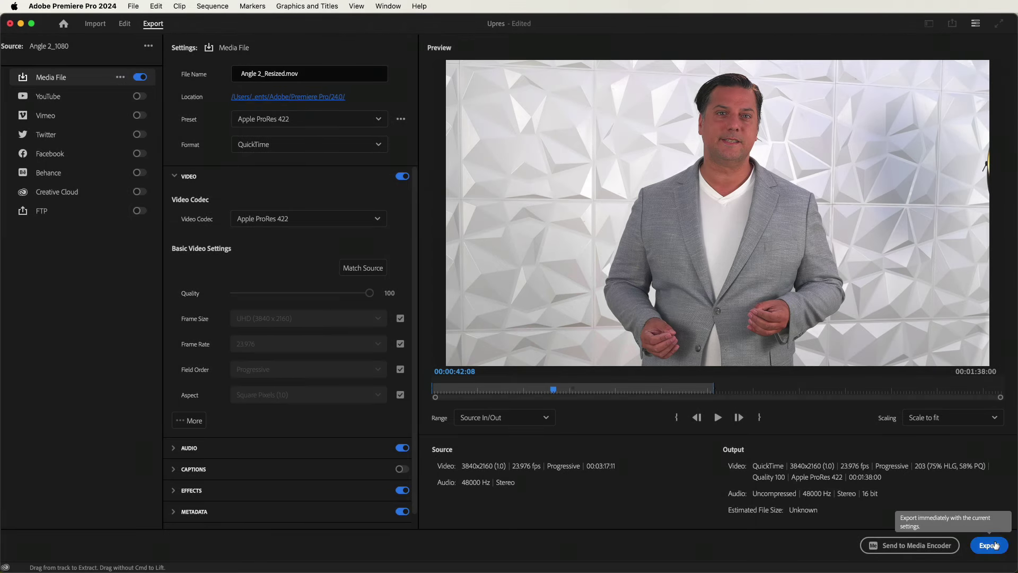
{"action": "left_click", "coordinate": [990, 545]}
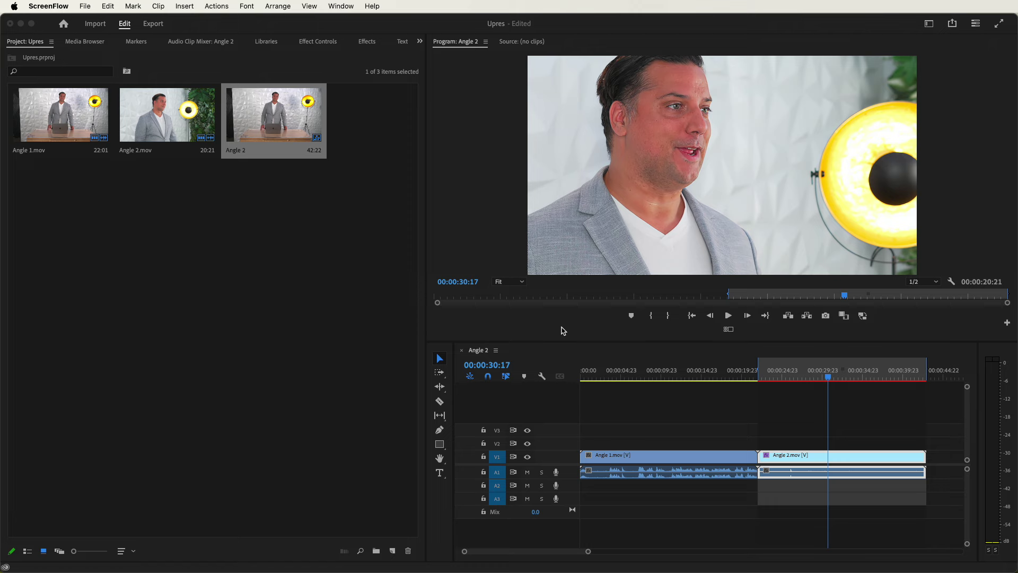
- Import Angle 1_Resized.mov and Angle 2 Resized.mov into the project
{"action": "left_click", "coordinate": [81, 334]}
{"action": "double_click", "coordinate": [82, 334]}
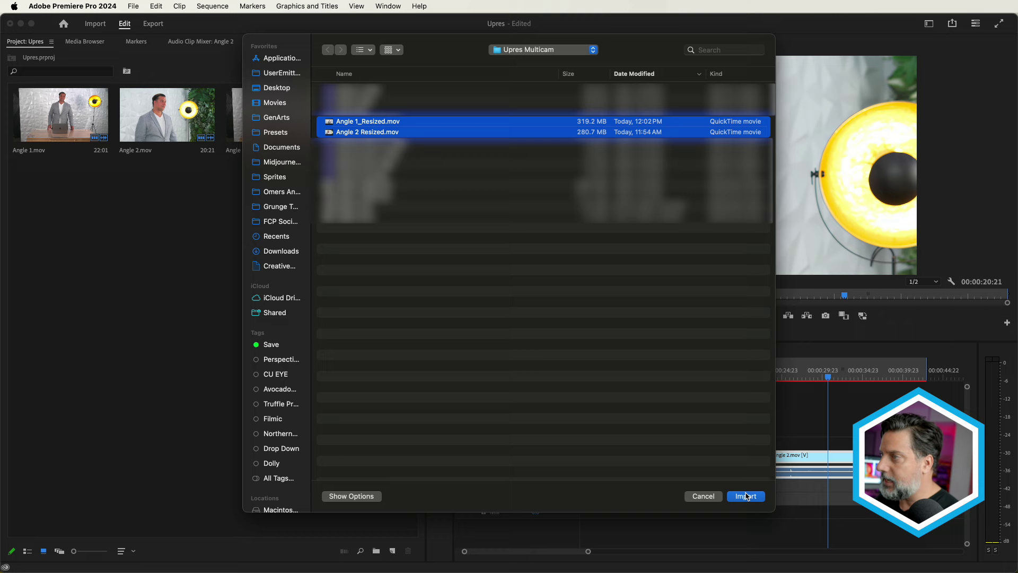
{"action": "left_click", "coordinate": [746, 495]}
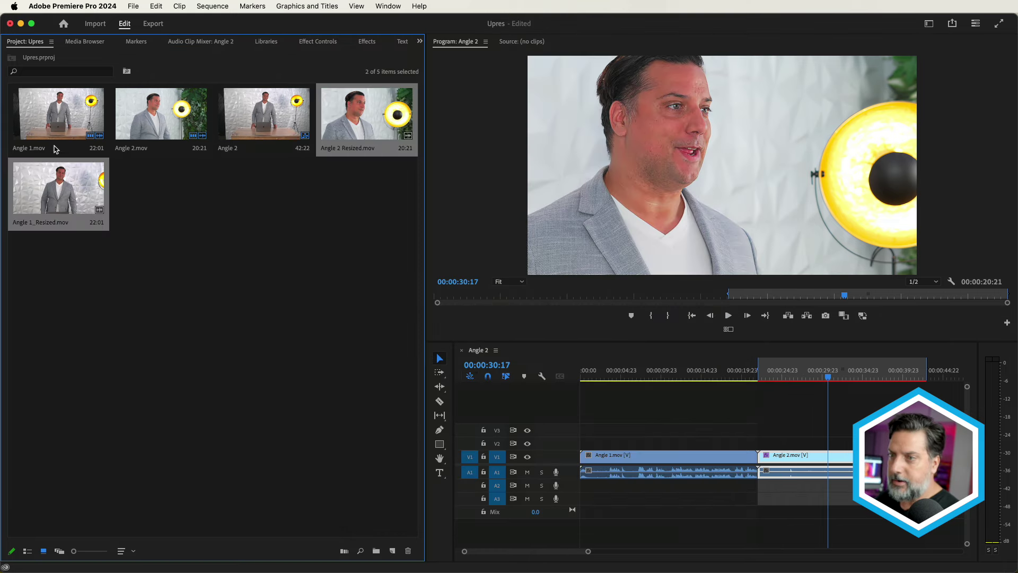
- Select Angle 1.mov, Angle 2.mov and both resized clips together
{"action": "left_click", "coordinate": [51, 116]}
{"action": "left_click", "coordinate": [145, 117], "text": "shift"}
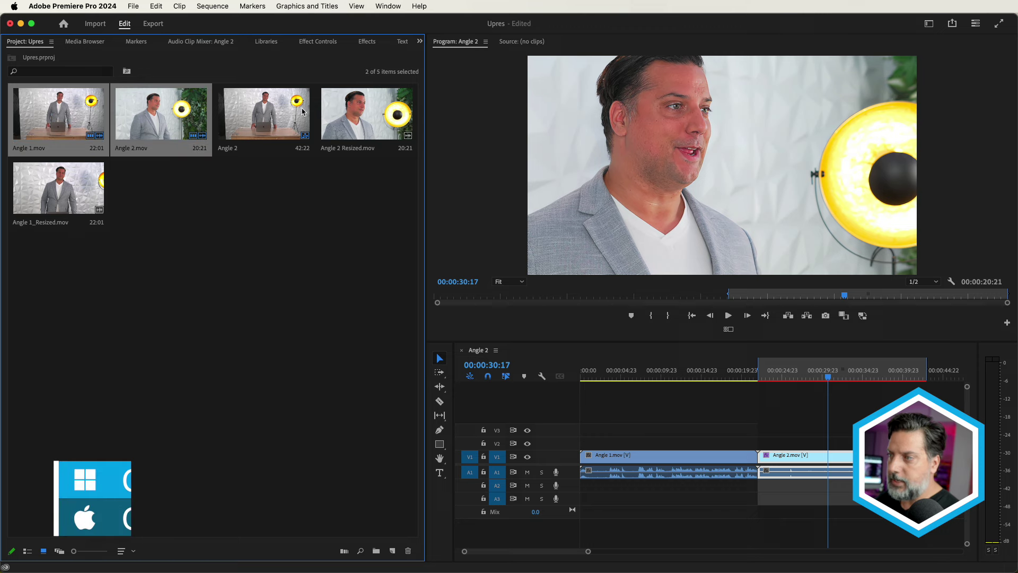
{"action": "left_click", "coordinate": [366, 114], "text": "super"}
{"action": "left_click", "coordinate": [91, 183], "text": "super"}
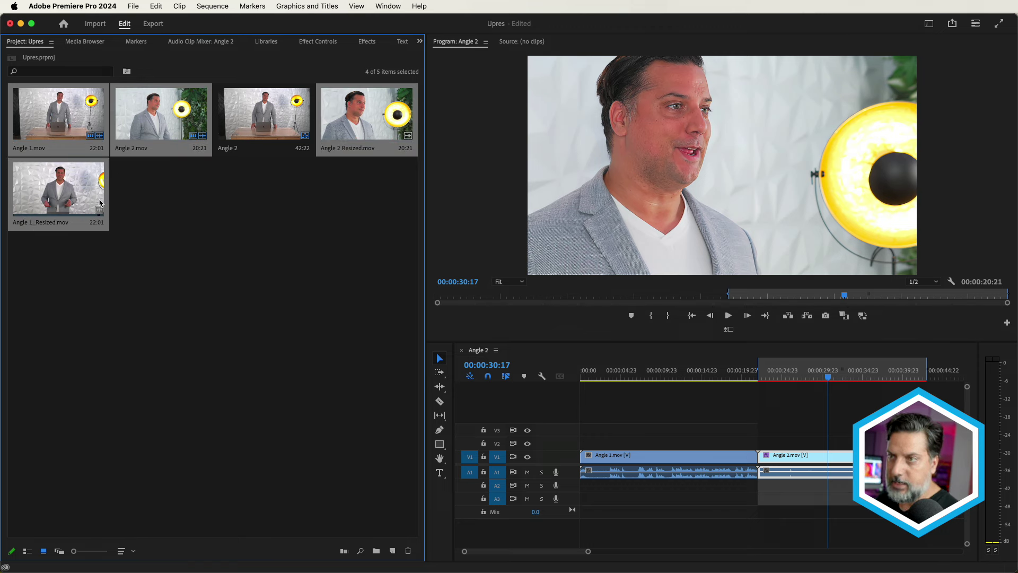
- Create an audio-synced multicam source sequence from the four clips, moving sources into Processed Clips
{"action": "right_click", "coordinate": [80, 203]}
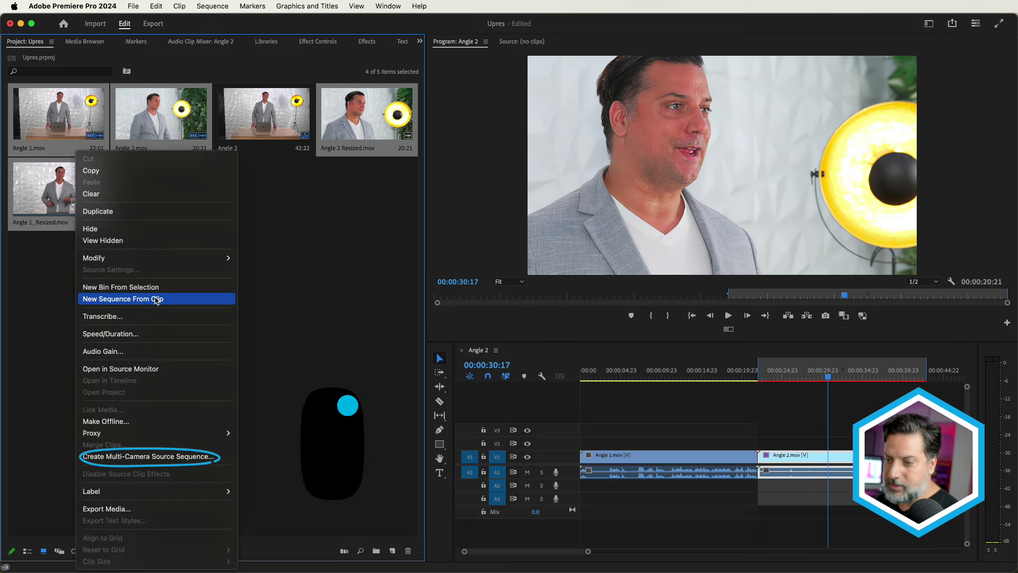
{"action": "left_click", "coordinate": [163, 457]}
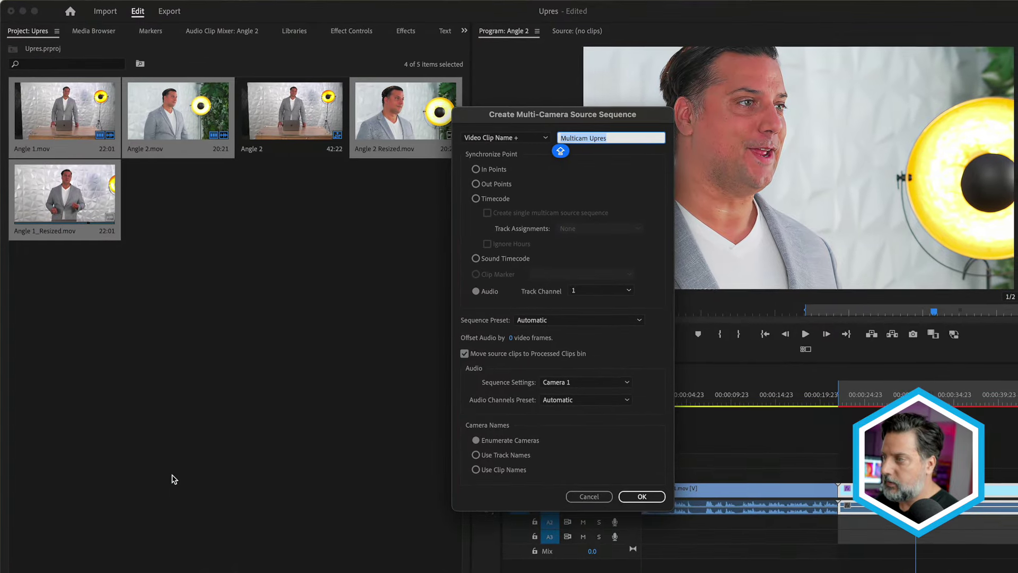
{"action": "left_click", "coordinate": [476, 291]}
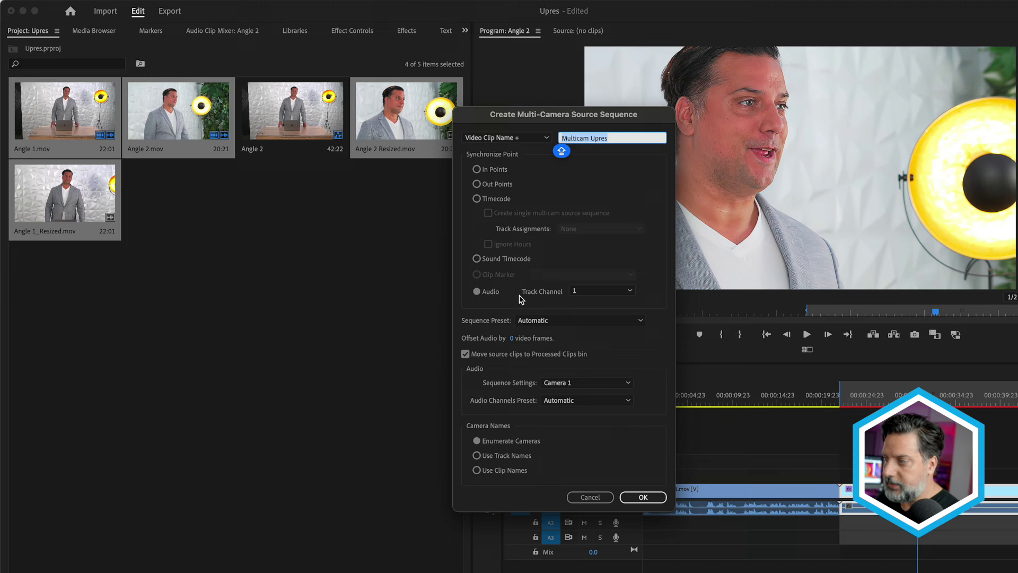
{"action": "left_click", "coordinate": [616, 139], "text": "shift"}
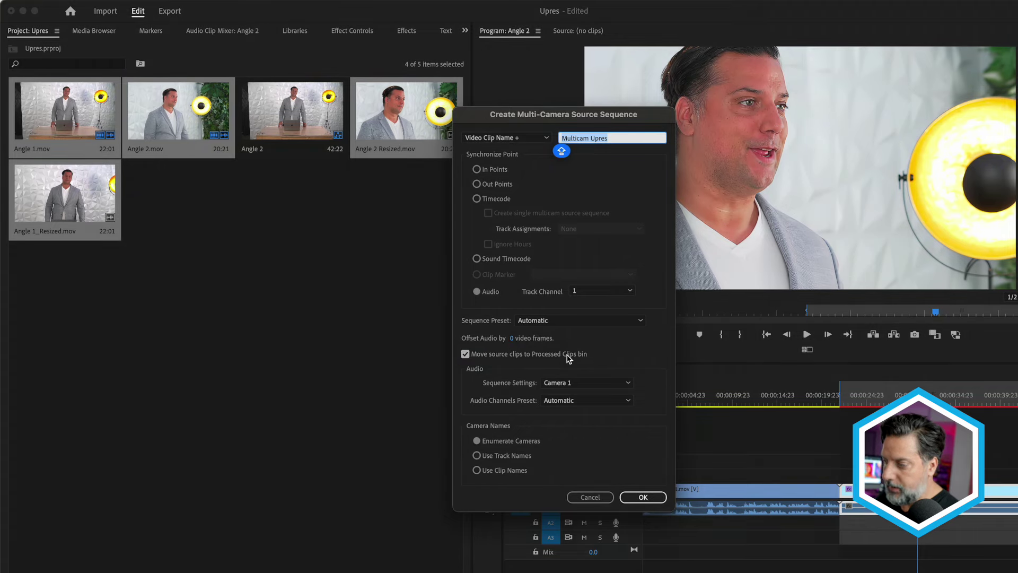
{"action": "left_click", "coordinate": [643, 496]}
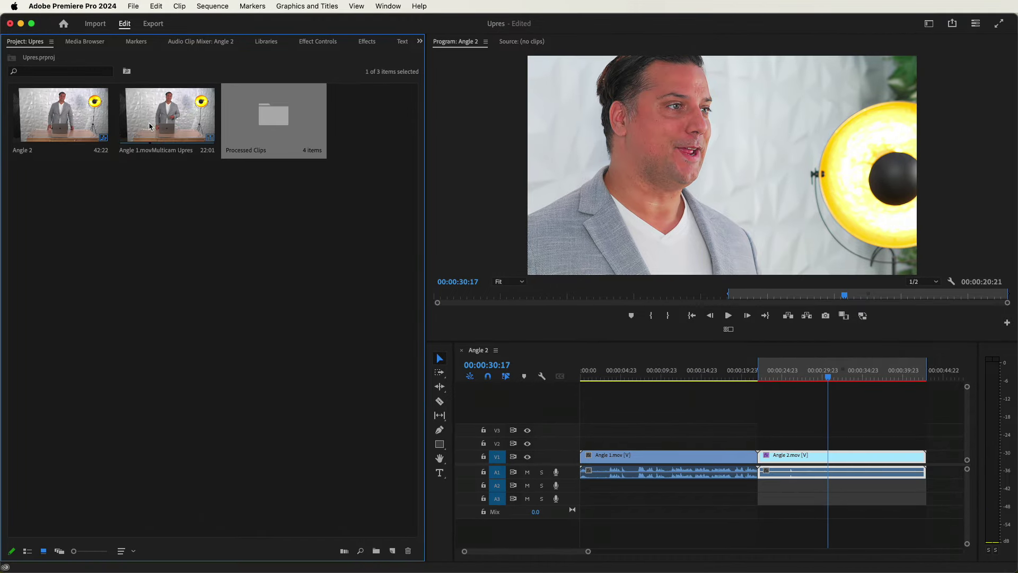
- Create an Angle 1 sequence from the multicam clip and enlarge track V1
{"action": "left_click", "coordinate": [156, 139]}
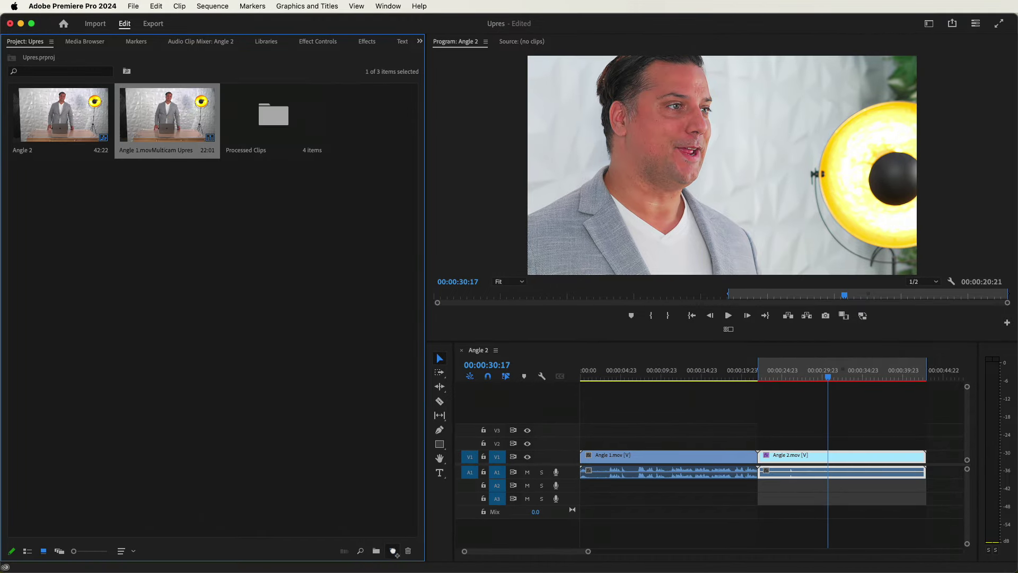
{"action": "left_click_drag", "start_coordinate": [393, 551], "coordinate": [393, 552]}
{"action": "left_click_drag", "start_coordinate": [566, 450], "coordinate": [615, 441]}
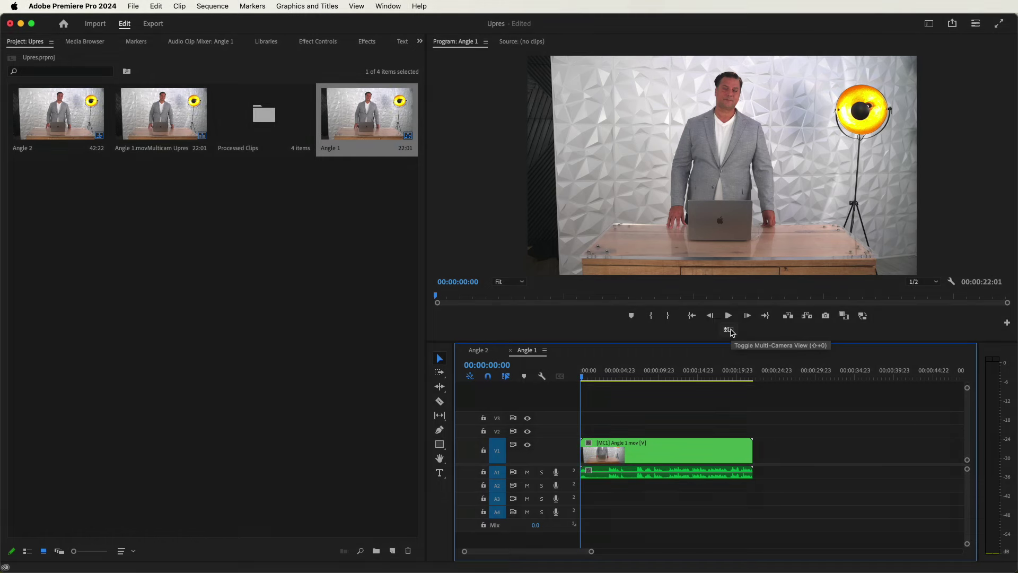
- Switch the Program Monitor to multi-camera view showing all four angles
{"action": "left_click", "coordinate": [730, 331]}
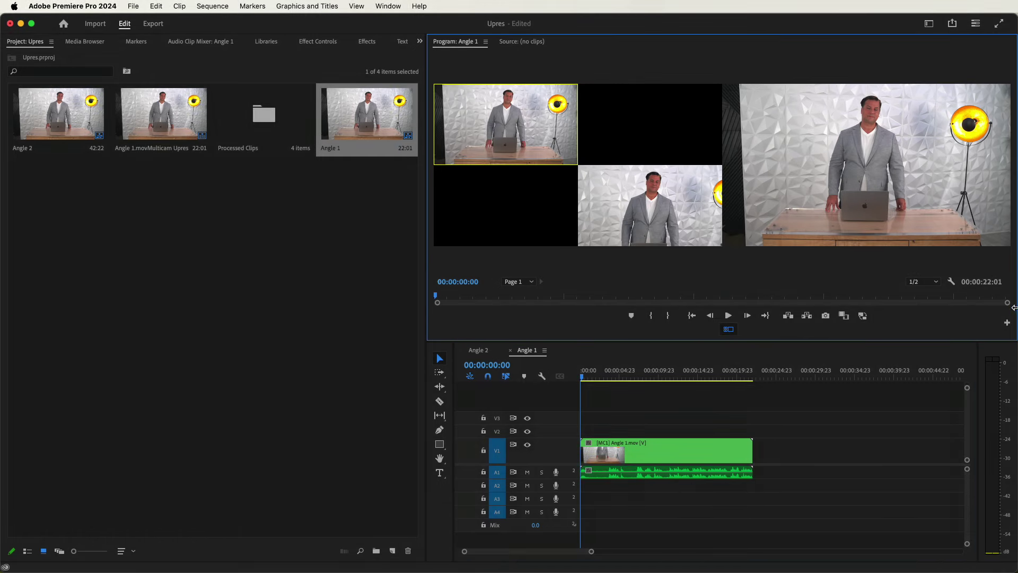
{"action": "left_click", "coordinate": [1007, 324]}
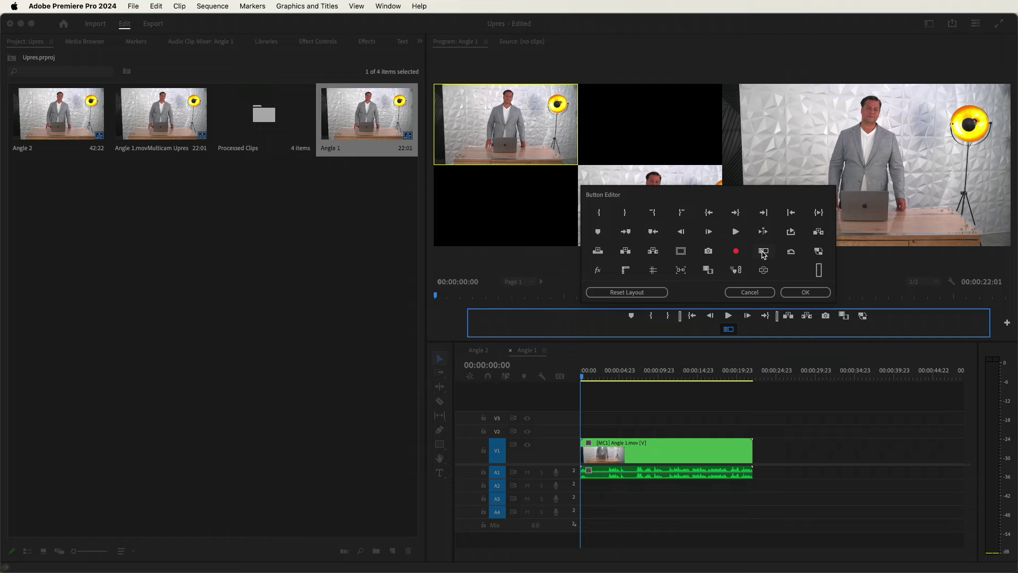
{"action": "left_click", "coordinate": [750, 292]}
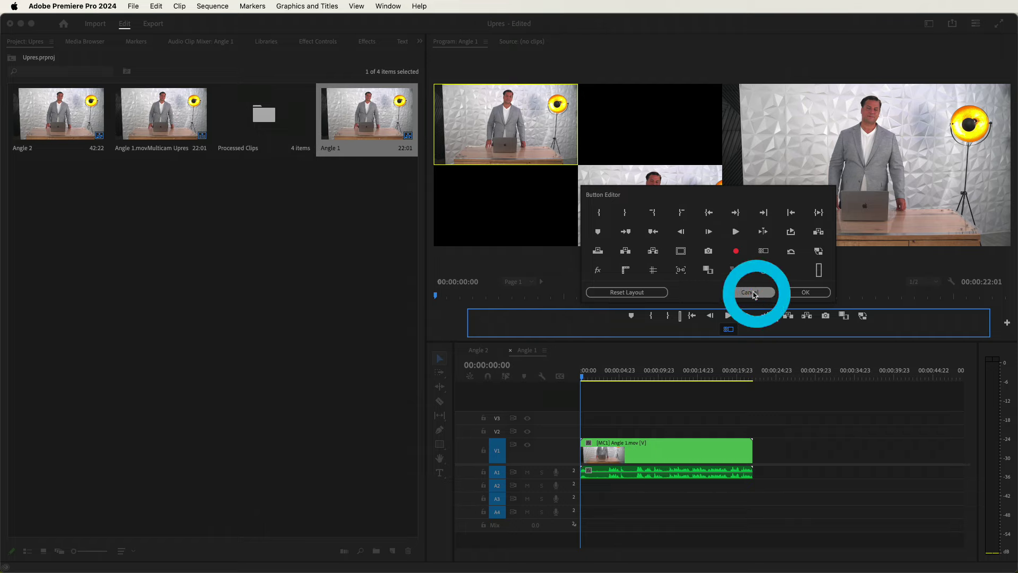
{"action": "left_click", "coordinate": [659, 374]}
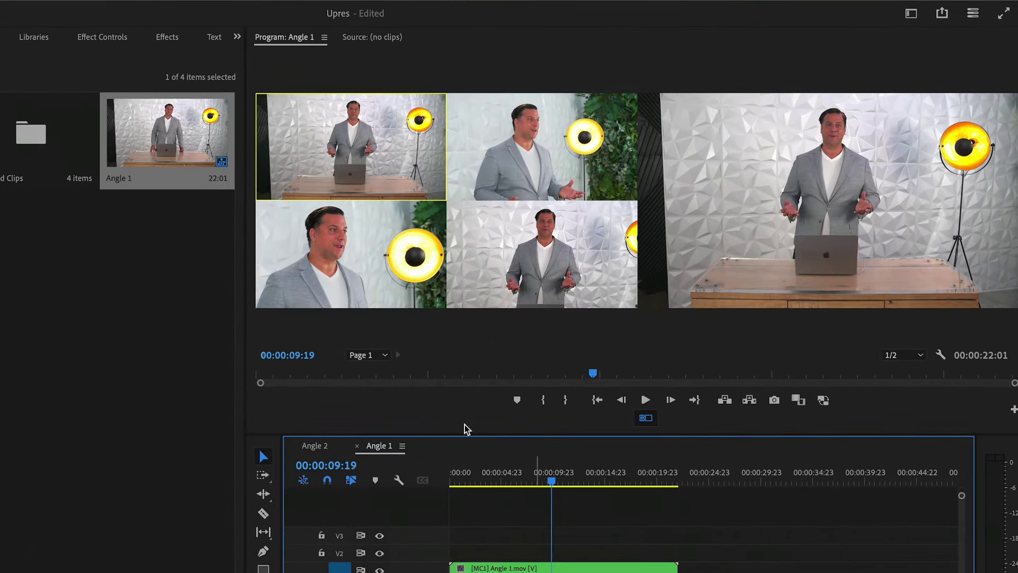